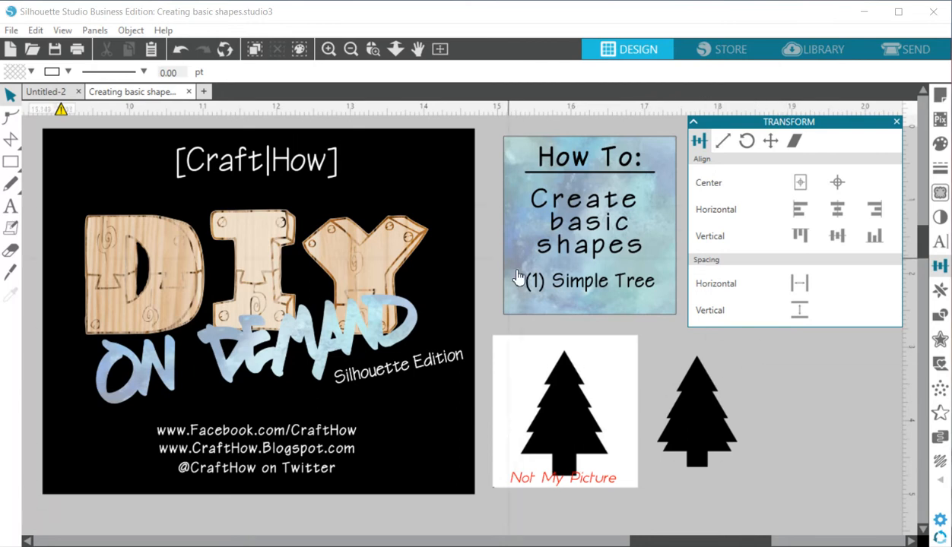
Draw a square of about 0.8 in to the right of the sample tree and rotate it by 45°.
left_click(717, 542)
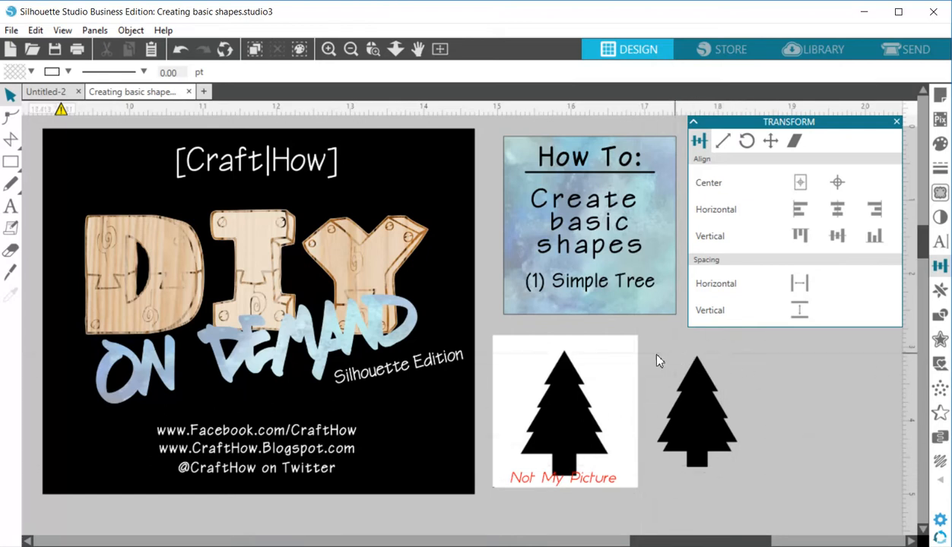
left_click_drag(716, 543, 522, 542)
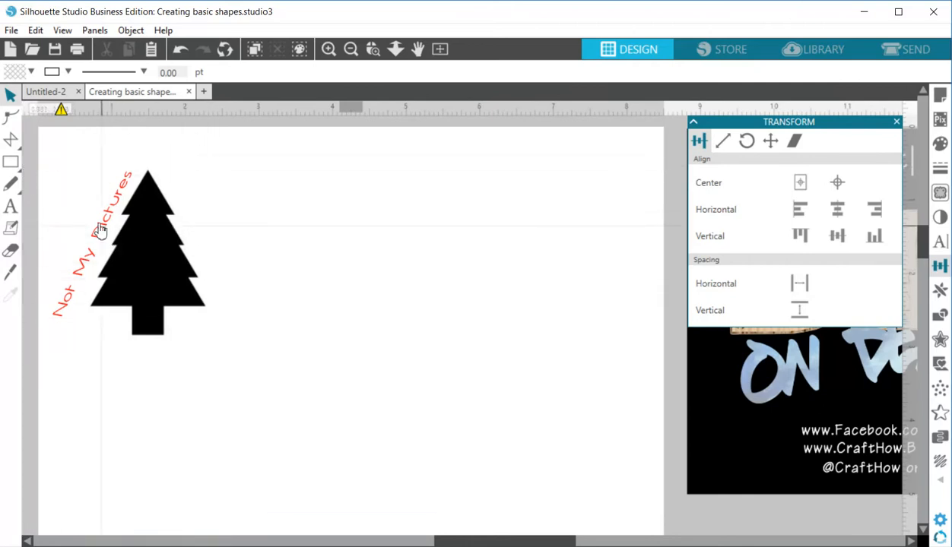
mouse_move(11, 162)
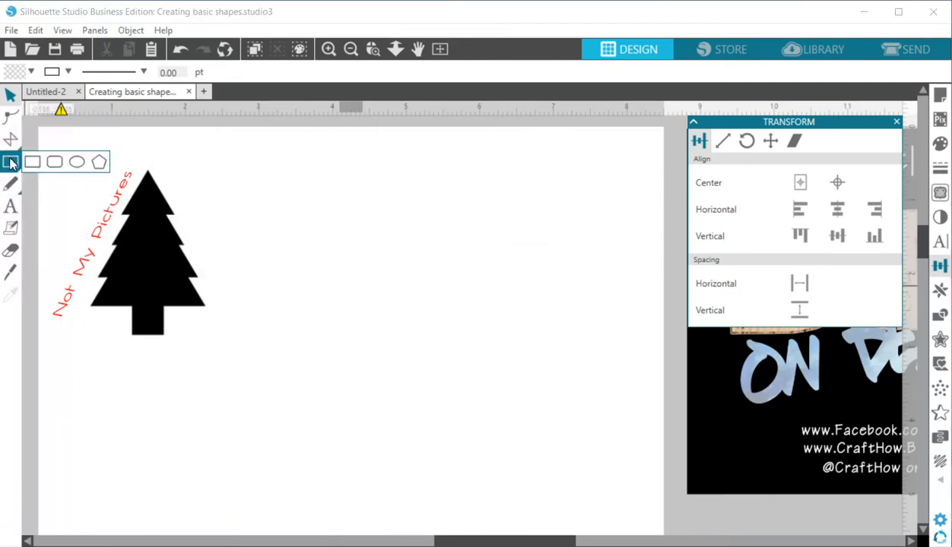
left_click(31, 163)
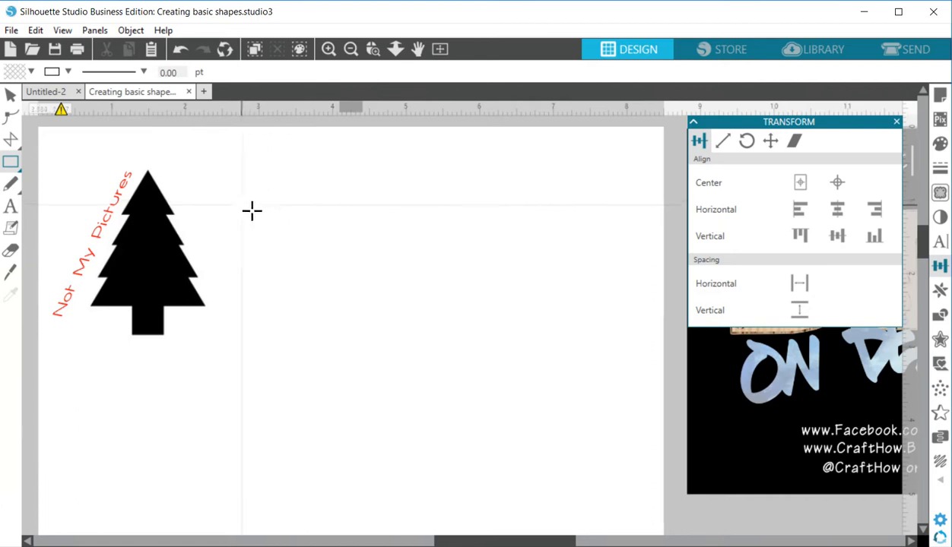
left_click_drag(266, 204, 335, 260)
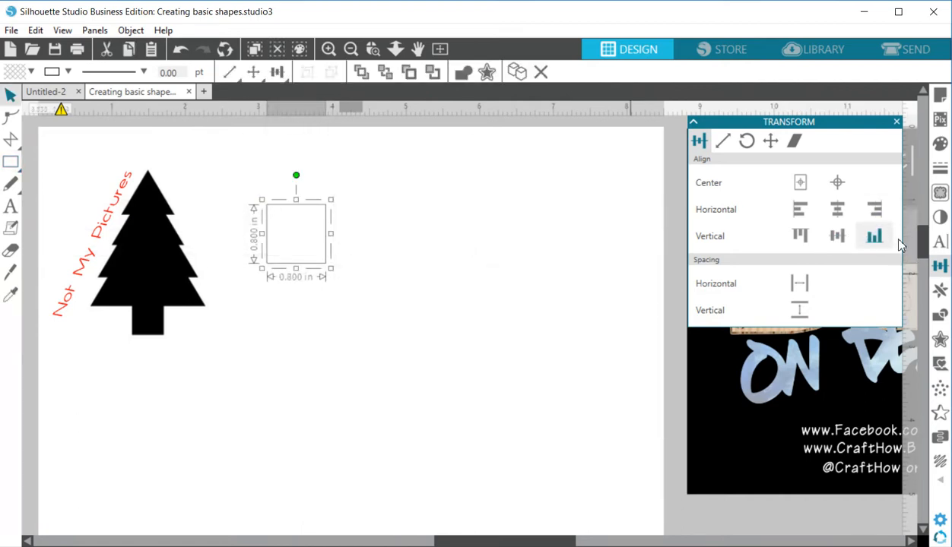
left_click(747, 141)
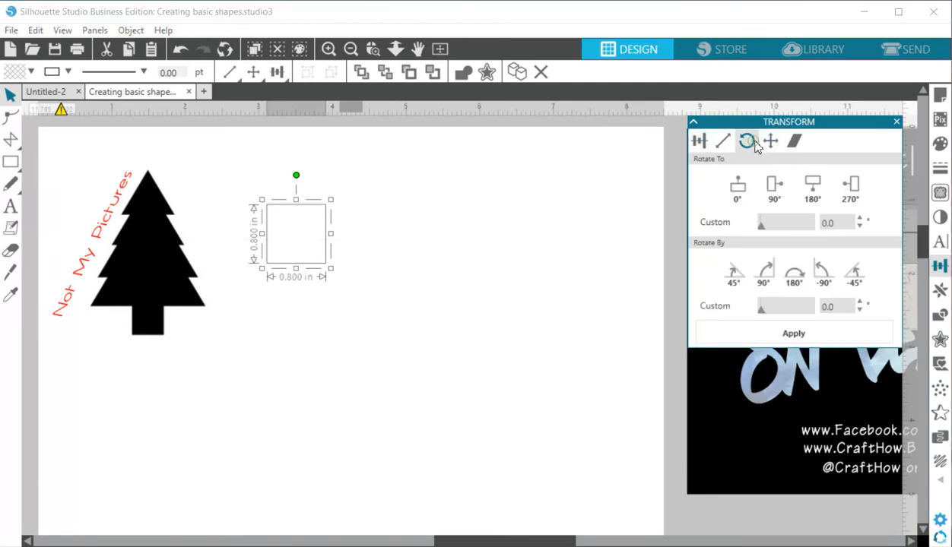
left_click(735, 273)
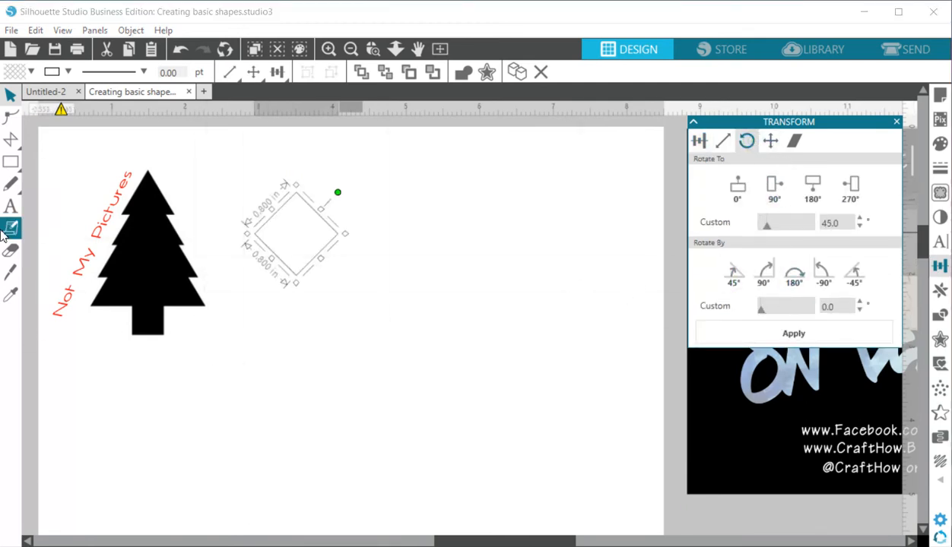
Slice the rotated square horizontally into two triangles with the Knife and move the lower half down, apart from the upper one.
left_click(11, 273)
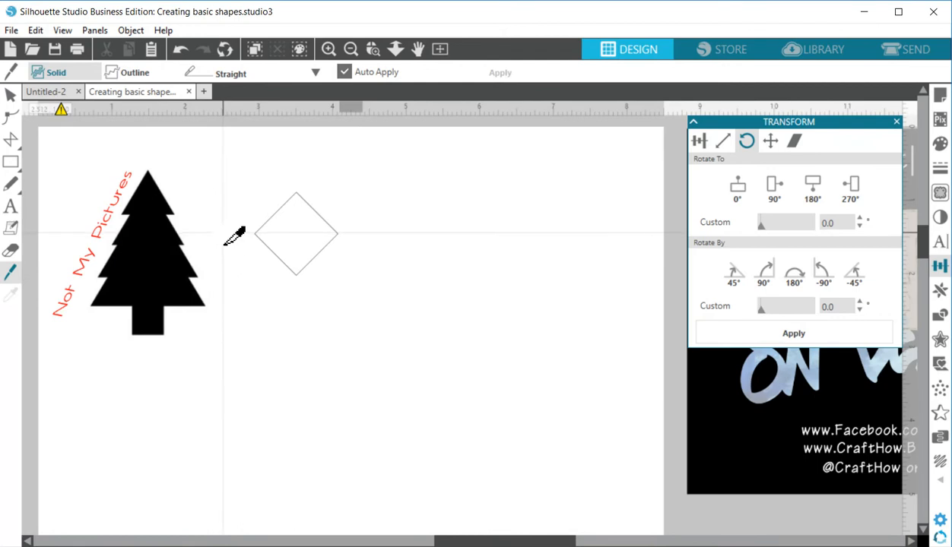
left_click_drag(225, 242, 357, 254)
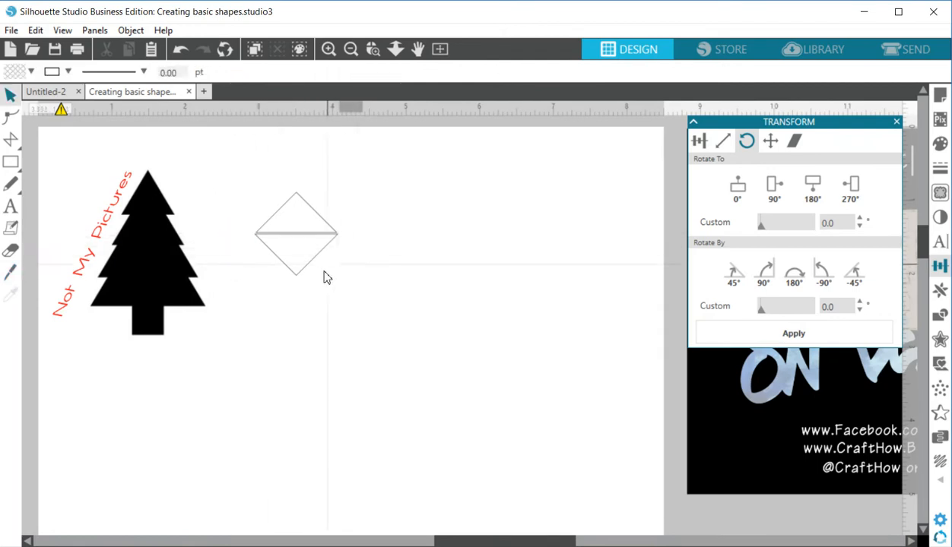
left_click_drag(301, 273, 302, 292)
left_click(293, 365)
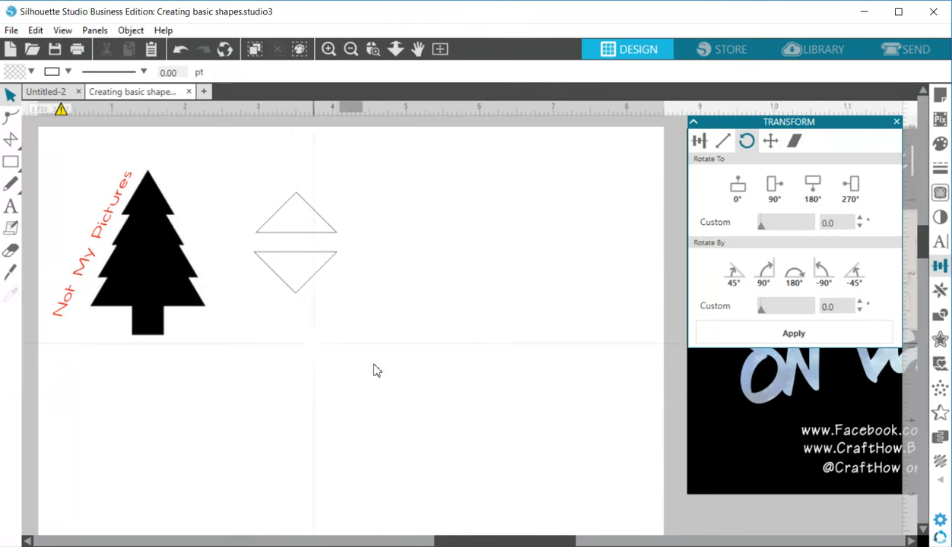
Show the page grid and change its color to a stronger blue.
left_click(940, 93)
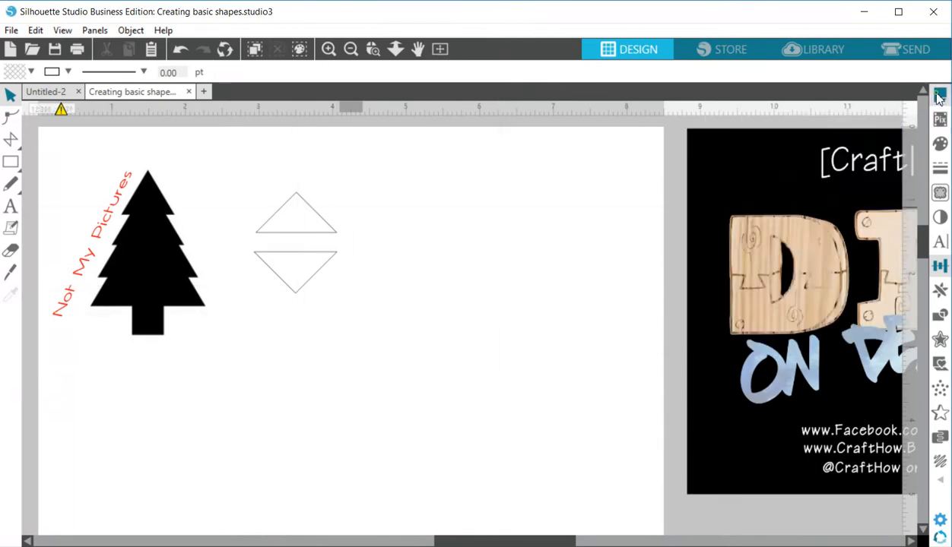
left_click(722, 142)
left_click(703, 179)
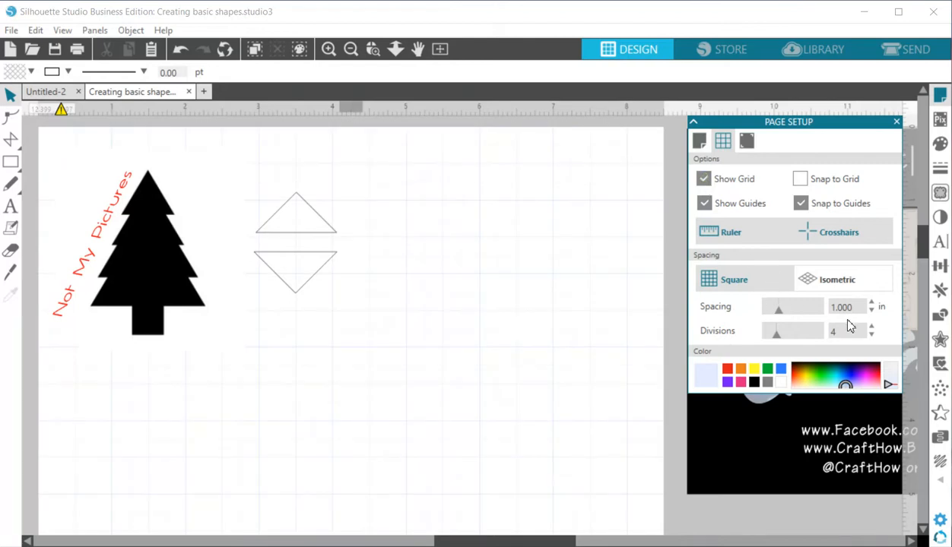
left_click(843, 380)
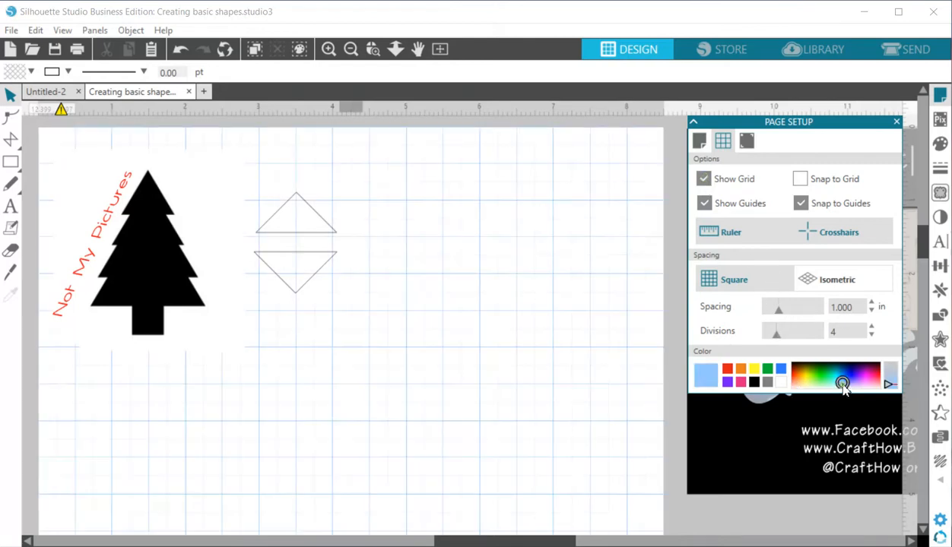
Draw a closed symmetrical triangle along the grid with the Polygon tool, about 2 in wide and 1.5 in high.
mouse_move(6, 165)
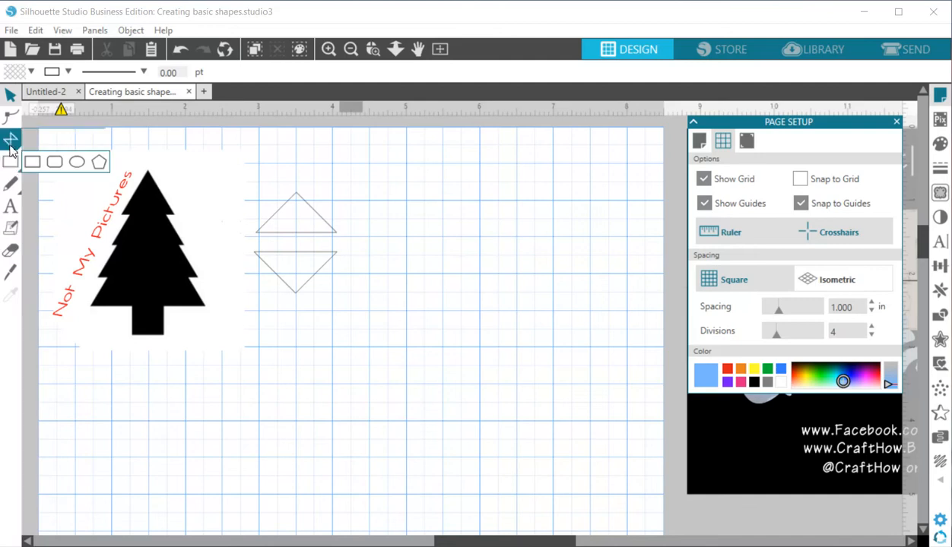
left_click(55, 141)
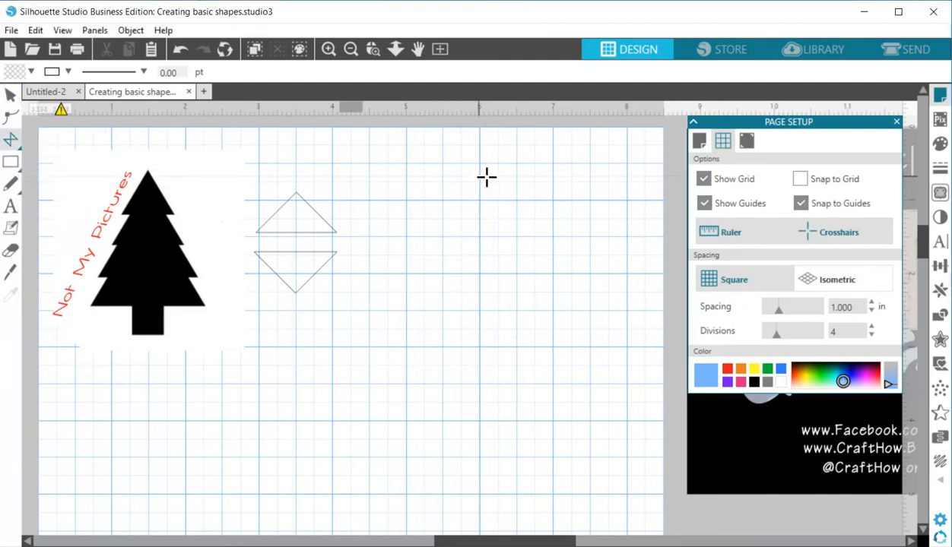
left_click(480, 163)
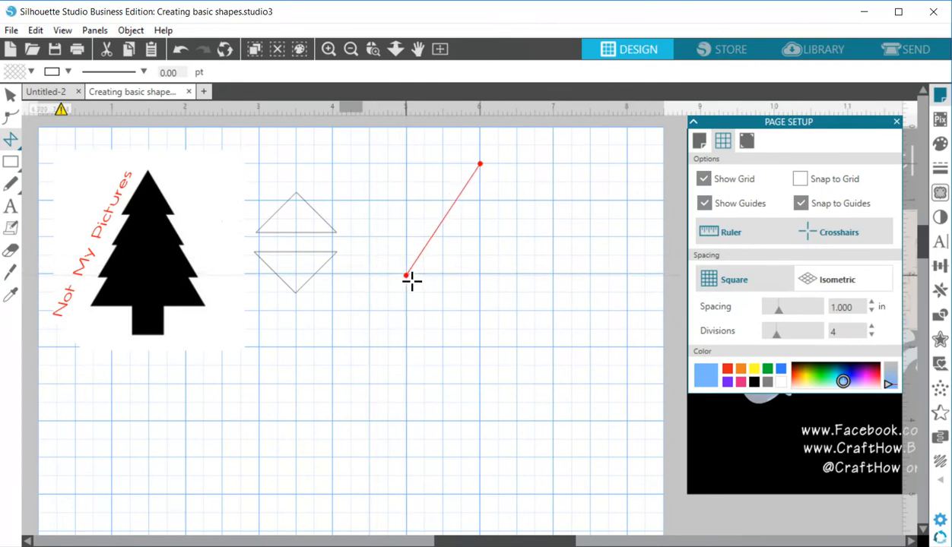
left_click(411, 280)
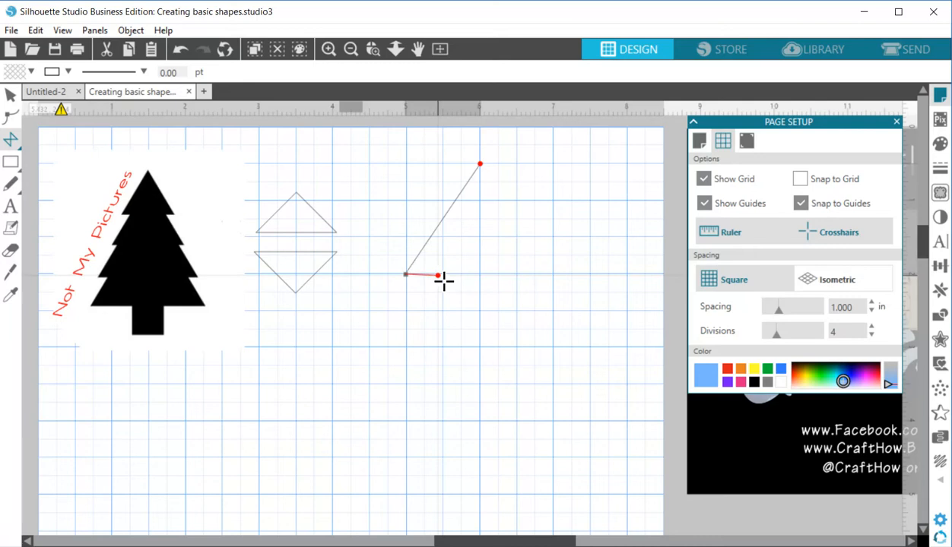
left_click(556, 273)
left_click(481, 165)
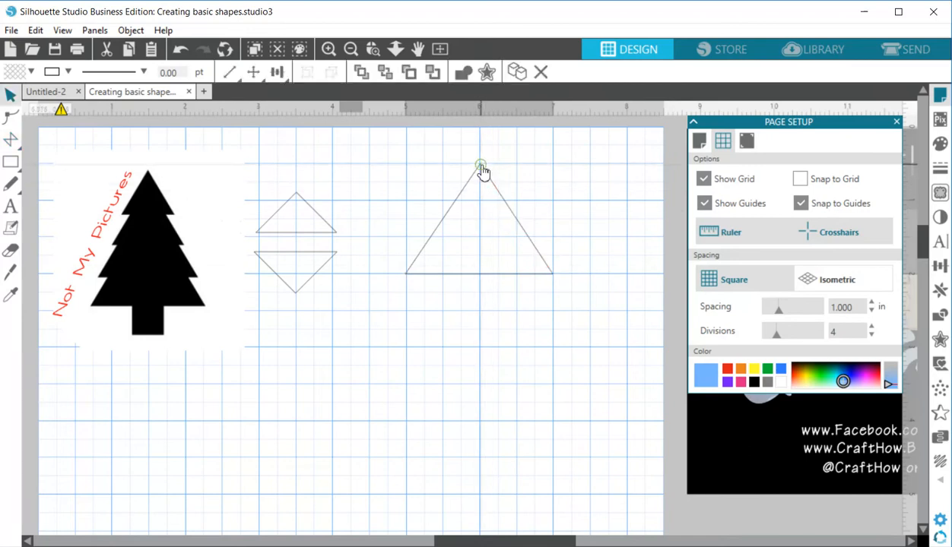
Hide the page grid and reduce the large triangle's height to about 1.19 in.
left_click(704, 179)
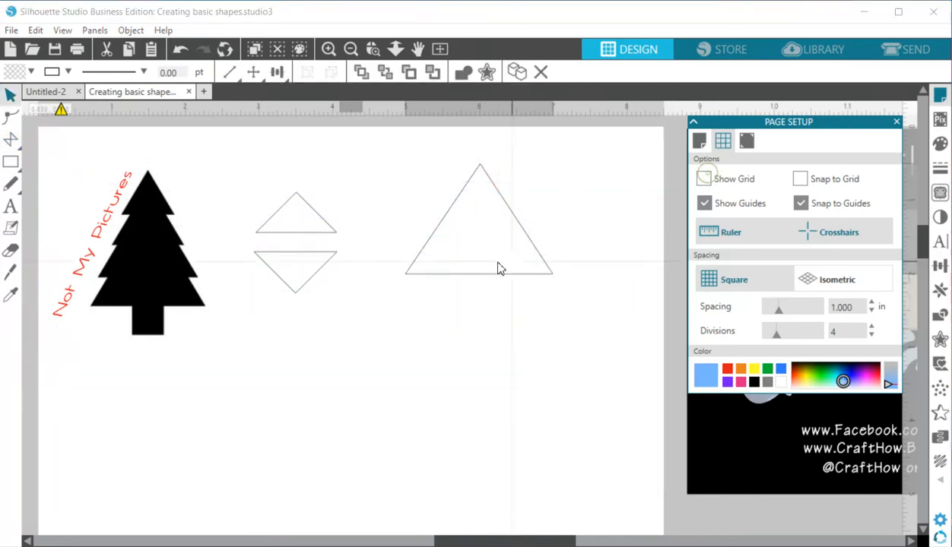
left_click(489, 194)
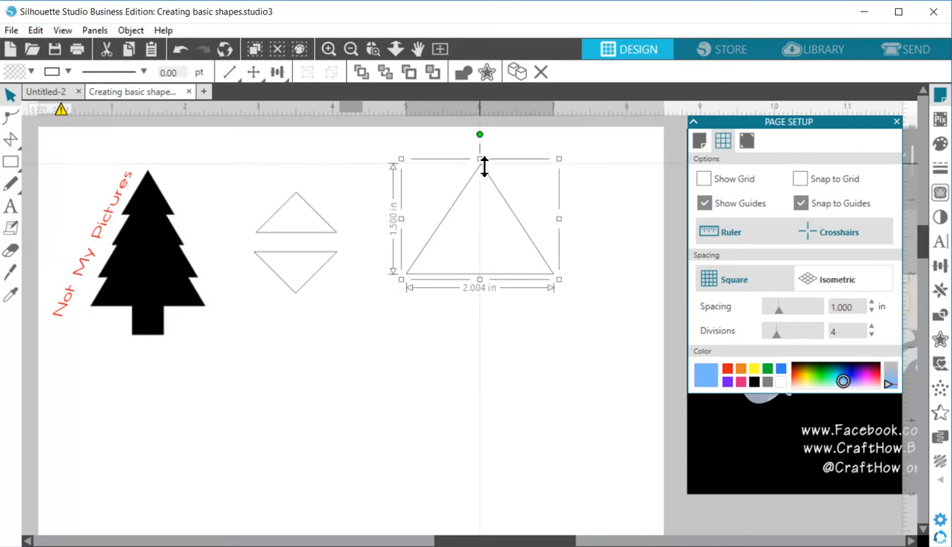
mouse_move(484, 171)
left_mouse_down()
mouse_move(480, 222)
mouse_move(479, 185)
left_mouse_up()
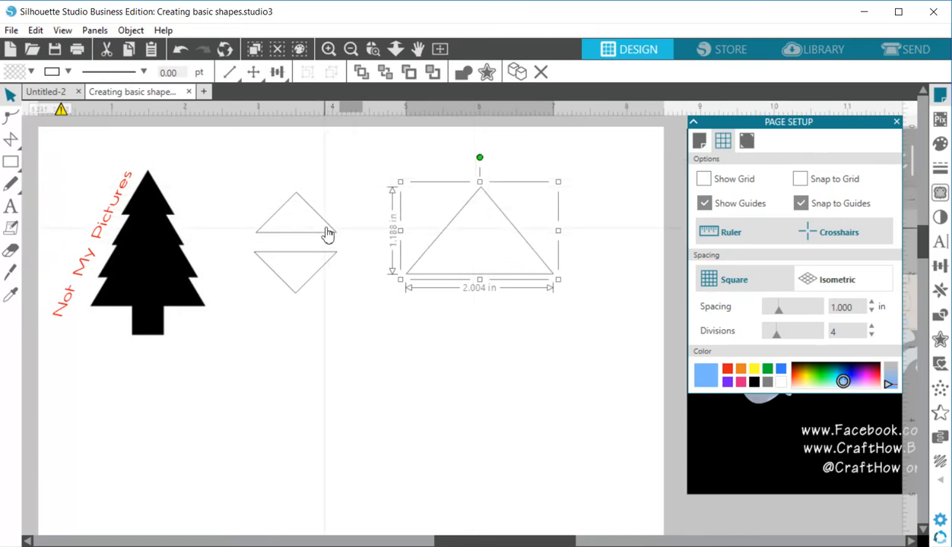
Delete the two halves of the cut square and move the remaining triangle closer to the sample tree.
left_click(300, 244)
left_click(302, 272)
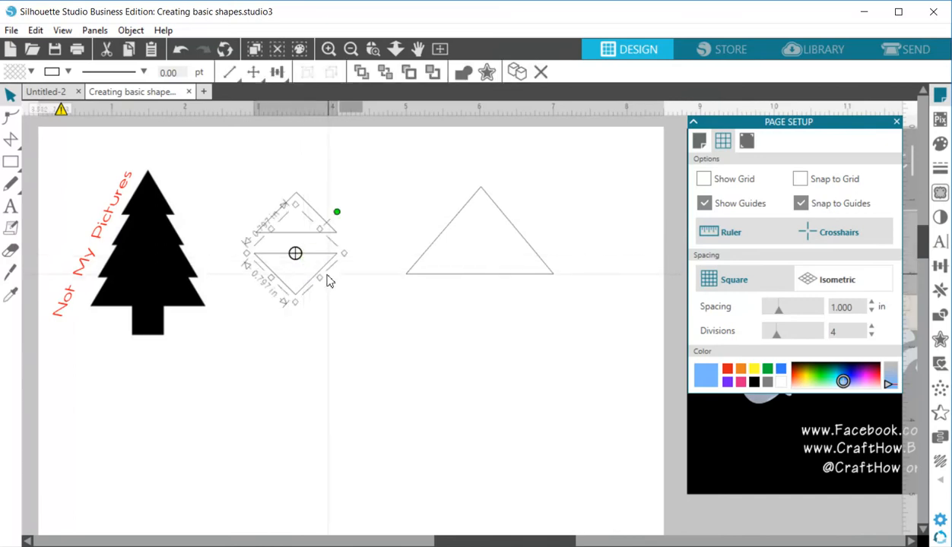
left_click_drag(323, 282, 310, 267)
left_click(289, 279)
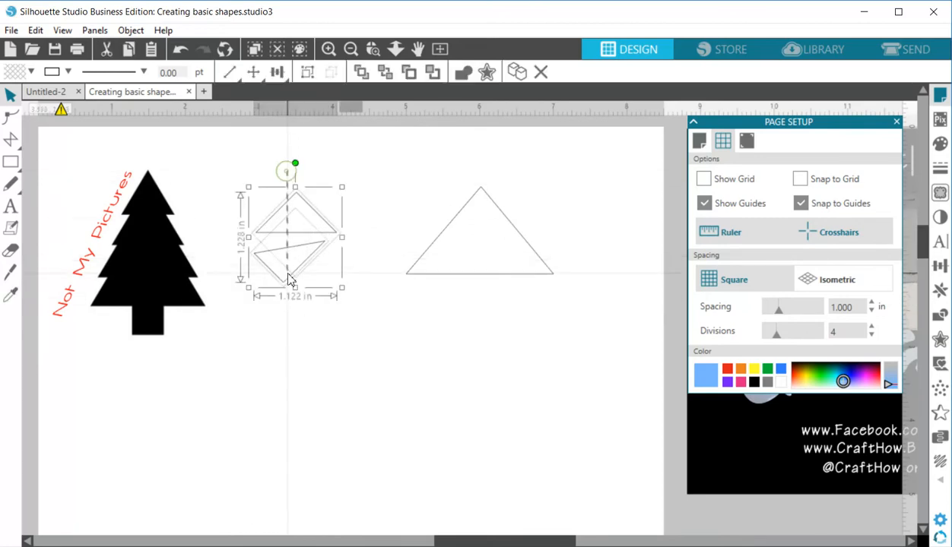
key("Delete")
left_click_drag(506, 232, 426, 202)
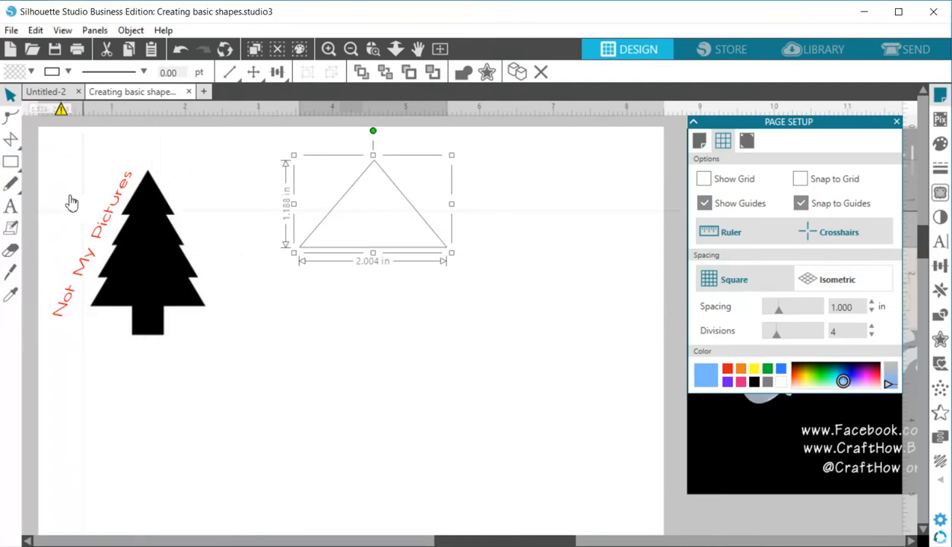
Draw a narrow upright rectangle below the triangle as the tree trunk.
left_click(33, 162)
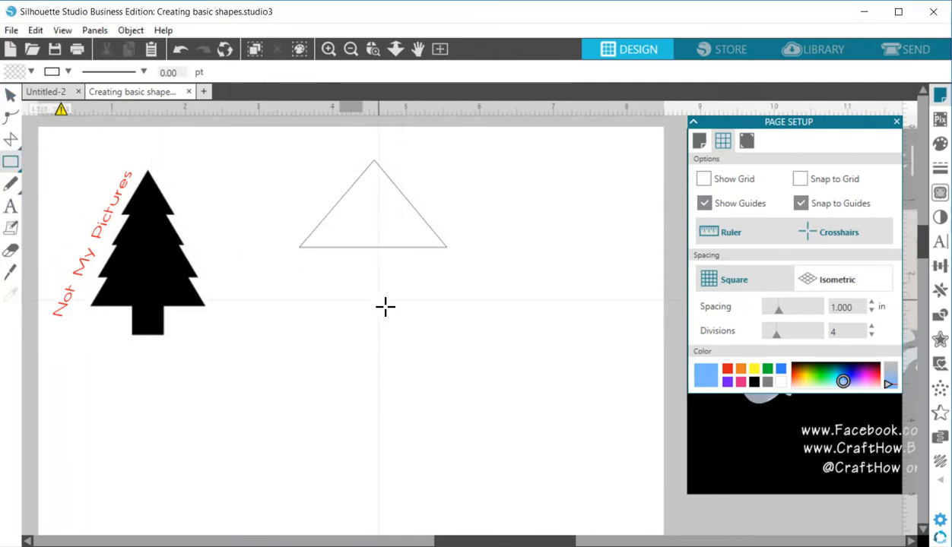
left_click_drag(295, 285, 343, 486)
left_click(432, 397)
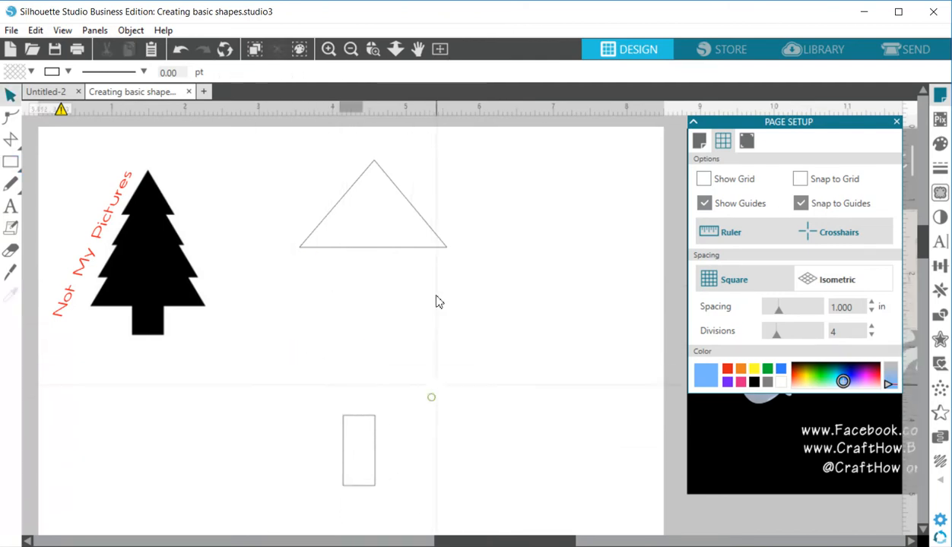
Build the two lower tree tiers over the trunk from the triangle and a copy, about 2.5 in and 2.25 in wide.
left_click(415, 215)
left_click_drag(414, 214, 399, 357)
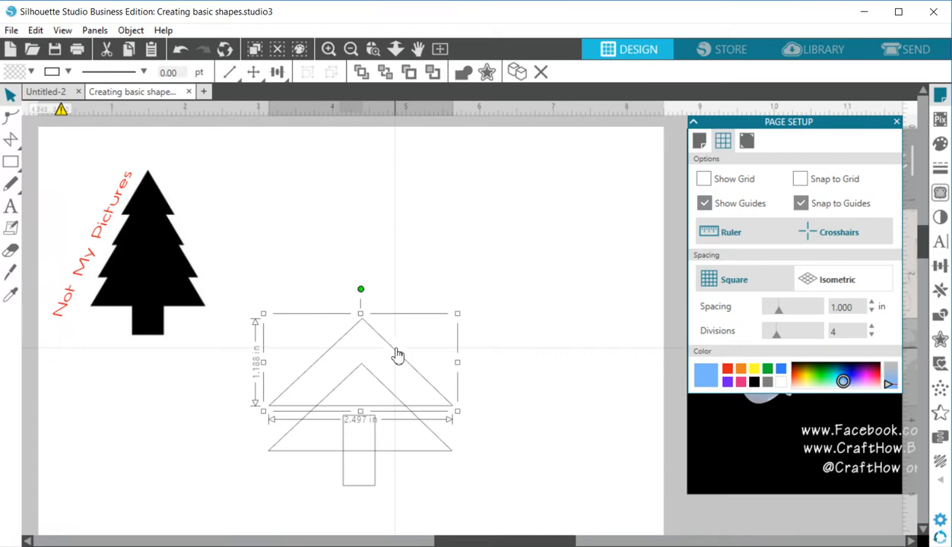
left_click_drag(458, 365, 399, 359)
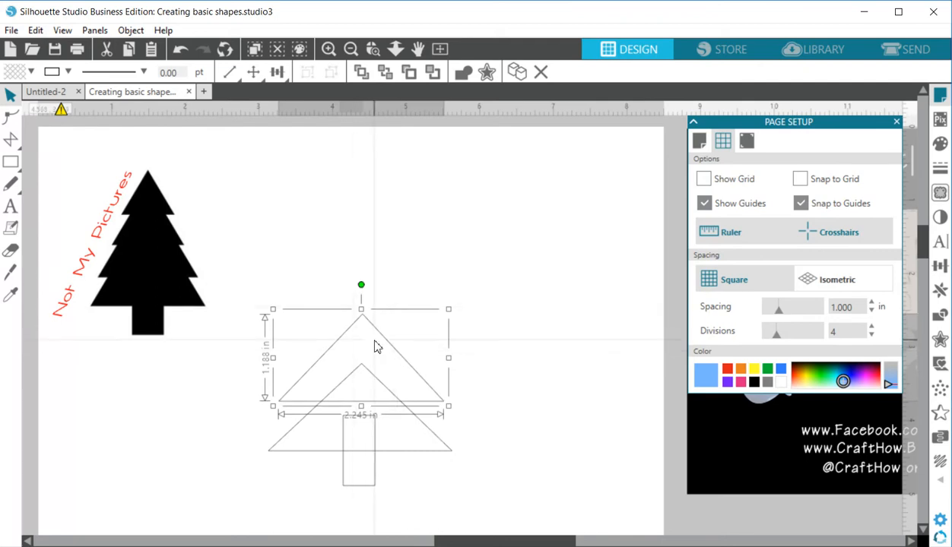
Add two upper tiers from further triangle copies, each about 2.17 in wide, the top one about 1.62 in high.
left_click_drag(382, 336, 367, 199)
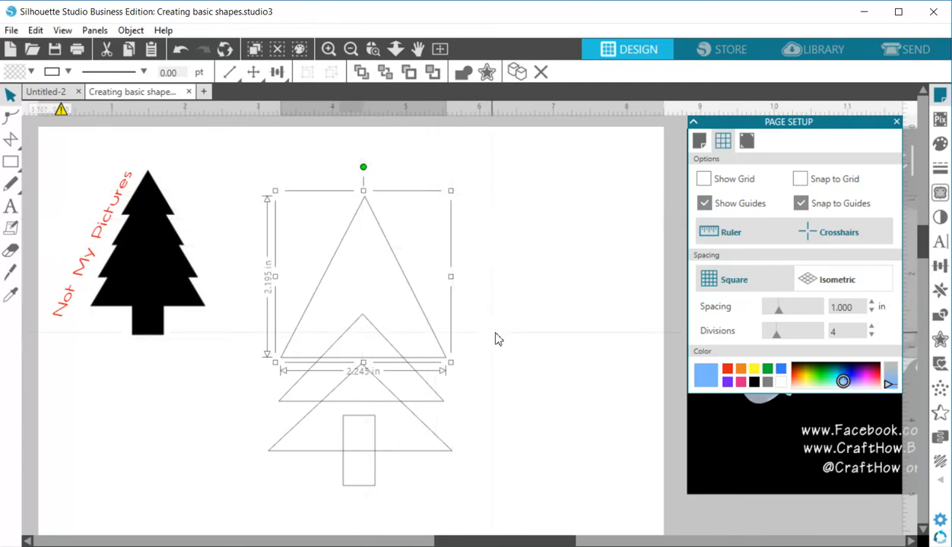
left_click_drag(458, 285, 409, 249)
left_click_drag(368, 155, 370, 209)
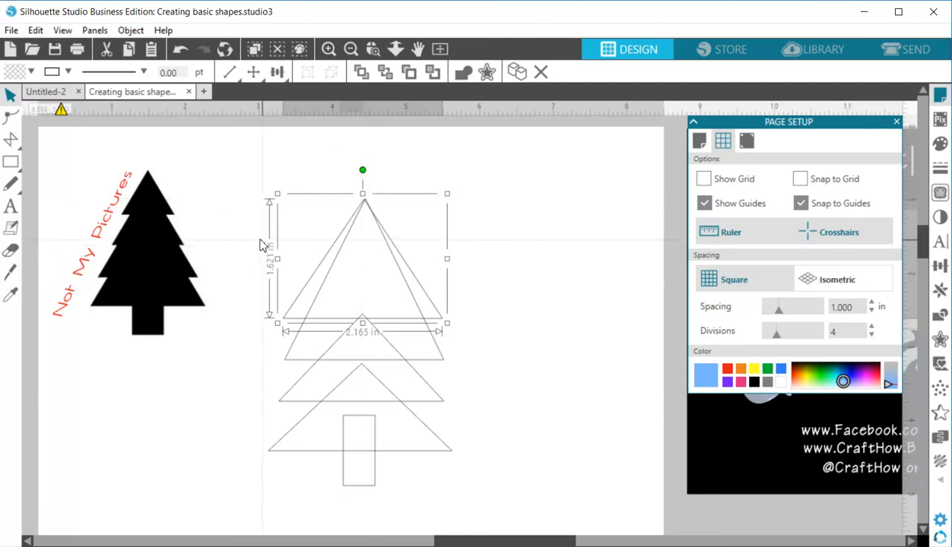
Align all the triangles and the trunk on their horizontal centers.
left_click(300, 216)
left_click_drag(301, 216, 373, 425)
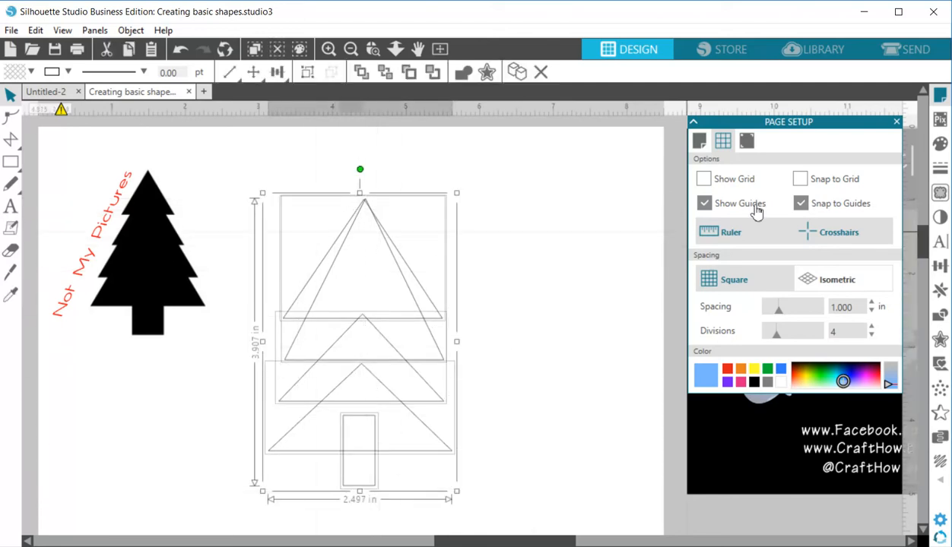
left_click(940, 265)
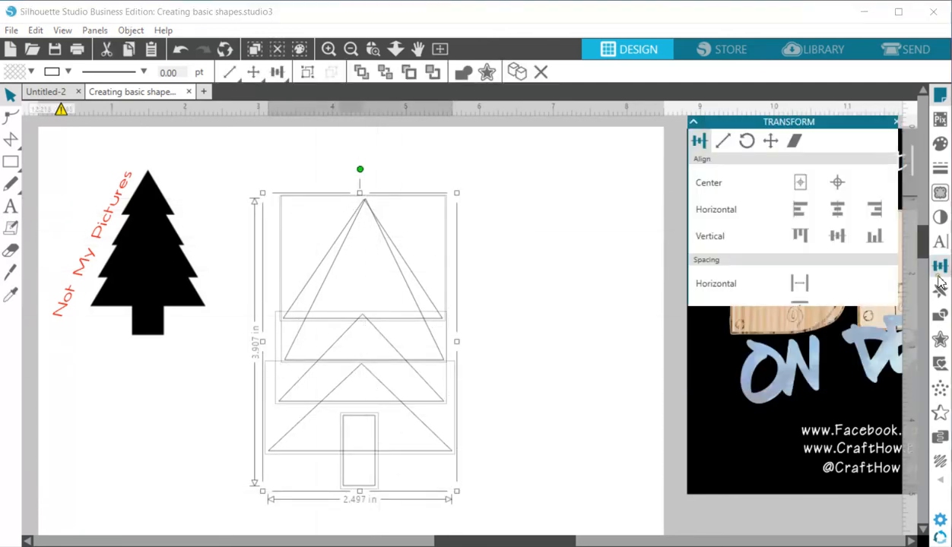
left_click(836, 210)
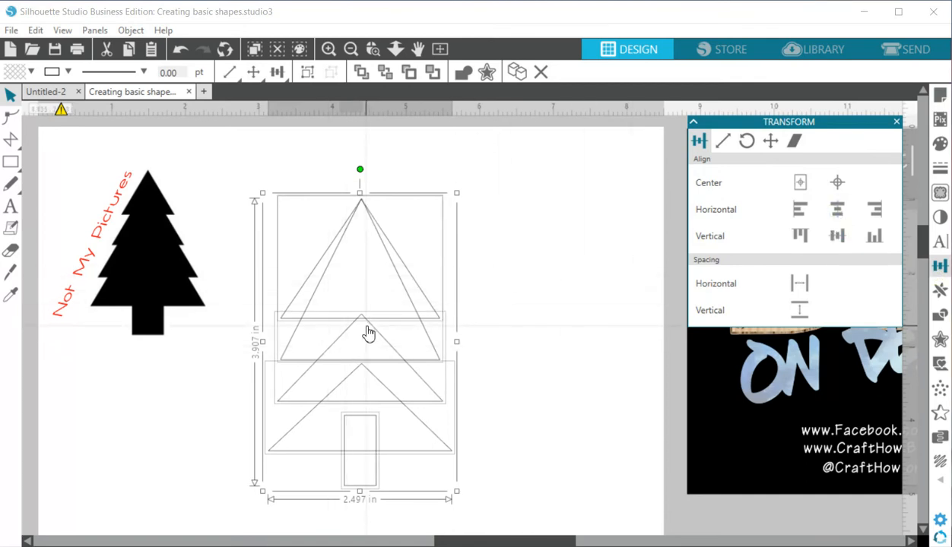
left_click(519, 267)
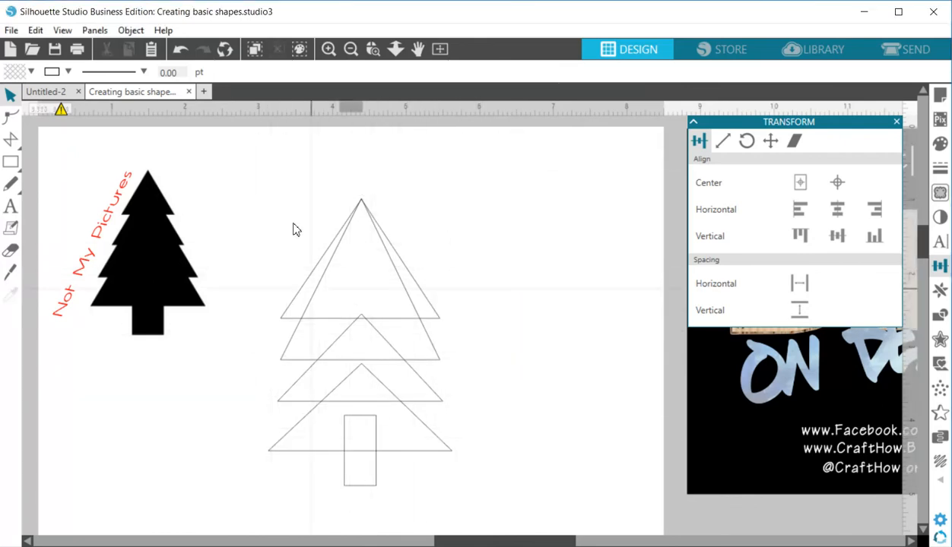
Widen the stacked triangles so the lowest tier spans about 3.27 in, and shift the trunk sideways to sit beneath them.
left_click(433, 233)
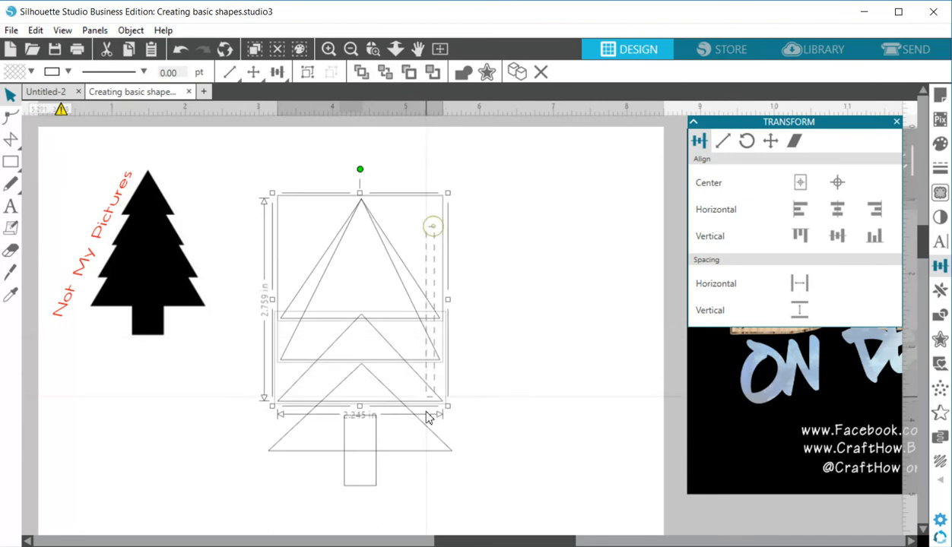
left_click_drag(462, 330, 522, 324)
left_click_drag(363, 485, 402, 481)
left_click(332, 130)
Align all the triangles and the trunk on their horizontal centers and weld them into a single tree outline.
left_click_drag(357, 187, 419, 456)
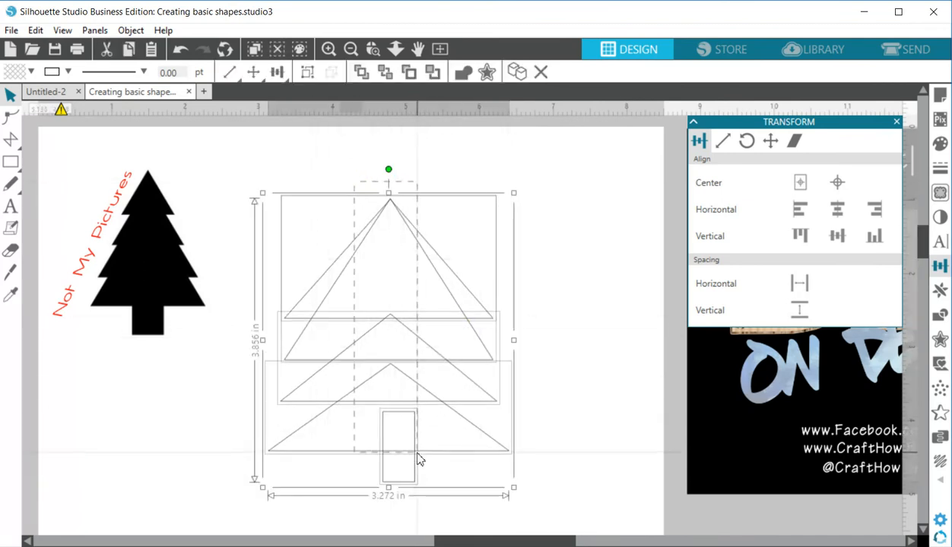
left_click(837, 209)
right_click(389, 312)
left_click(470, 421)
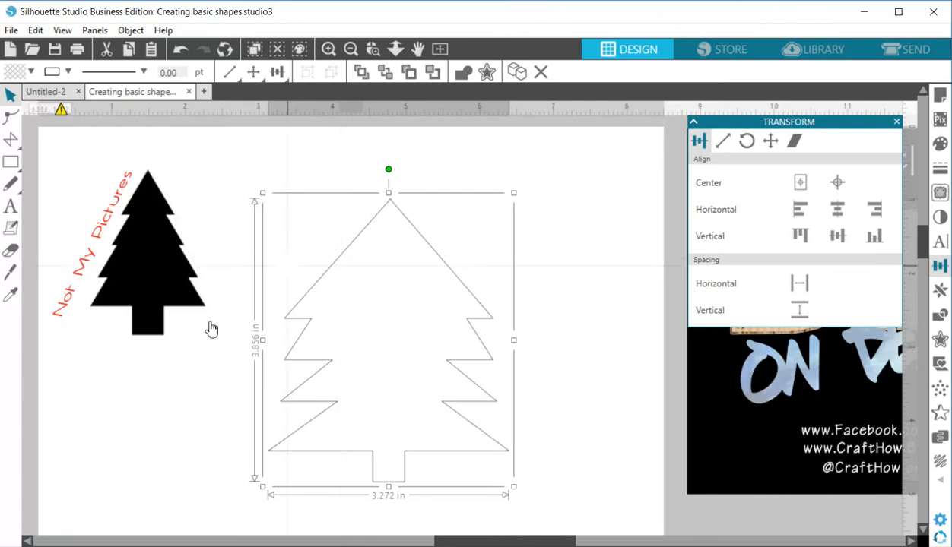
Edit the tree's points, pulling the uppermost inner notch point on each side inward and slightly up.
double_click(339, 254)
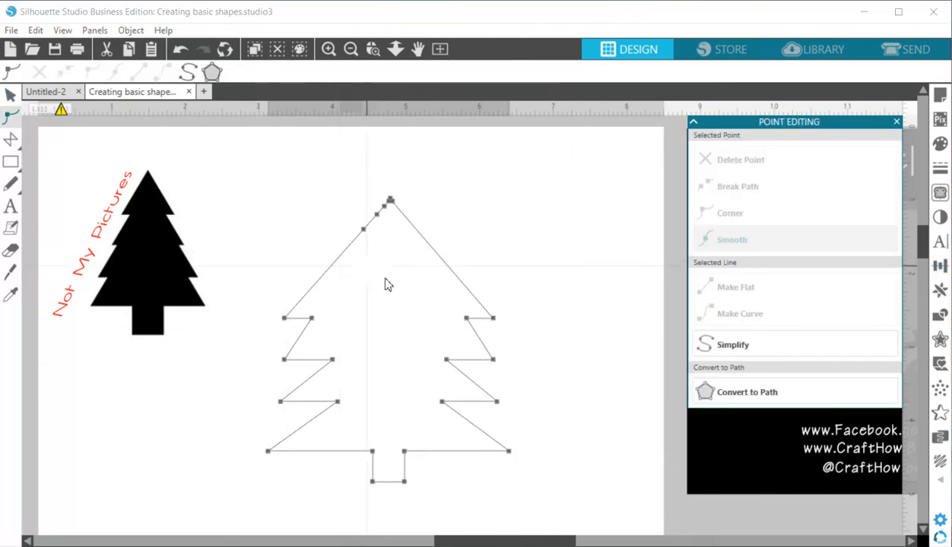
left_click(364, 298)
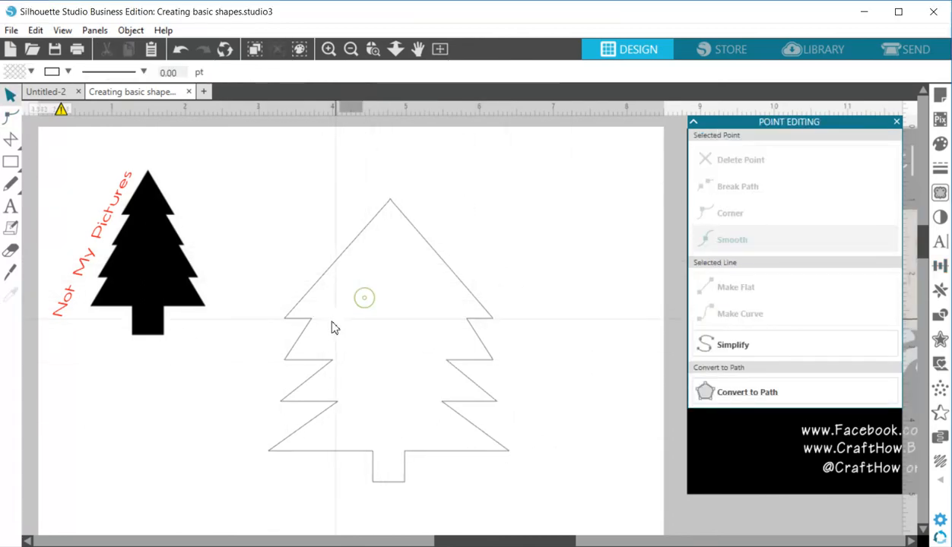
double_click(313, 325)
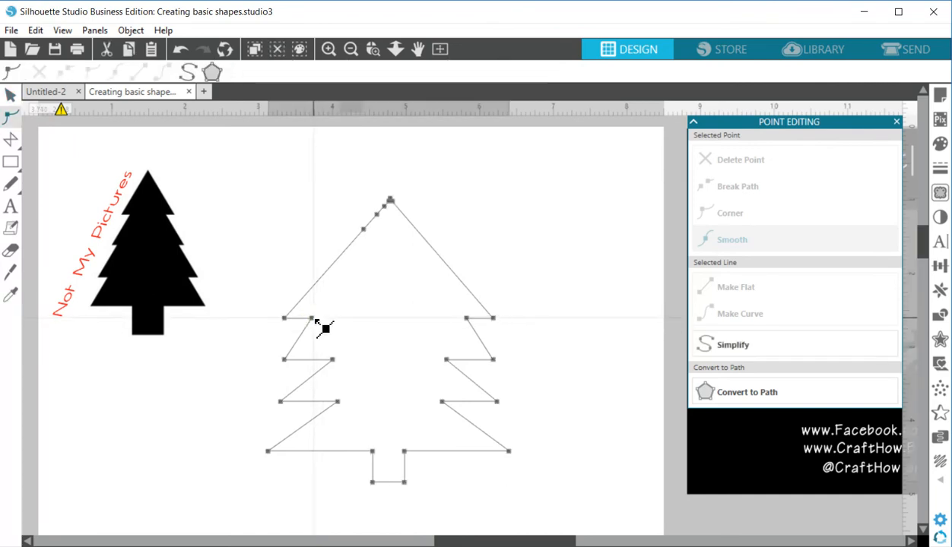
left_click(325, 324)
left_click_drag(324, 321, 344, 310)
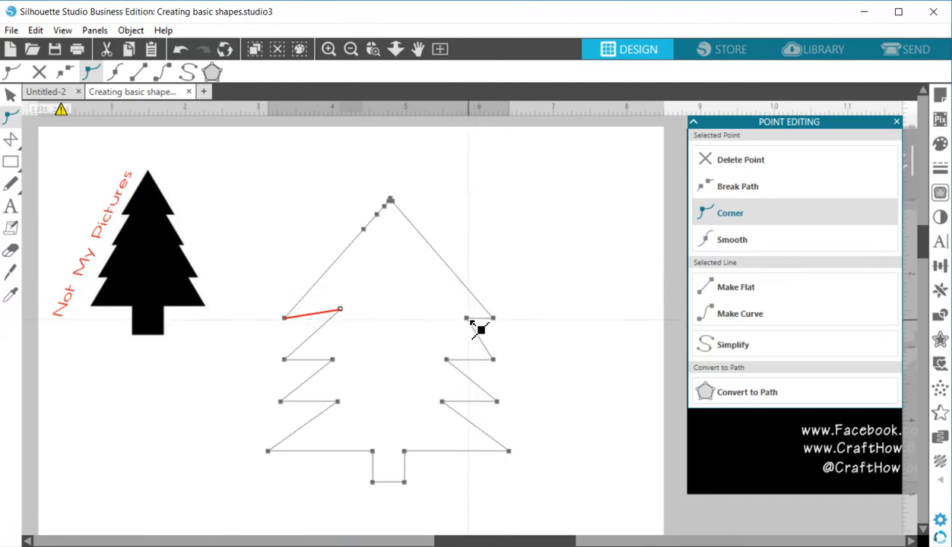
left_click_drag(465, 320, 437, 308)
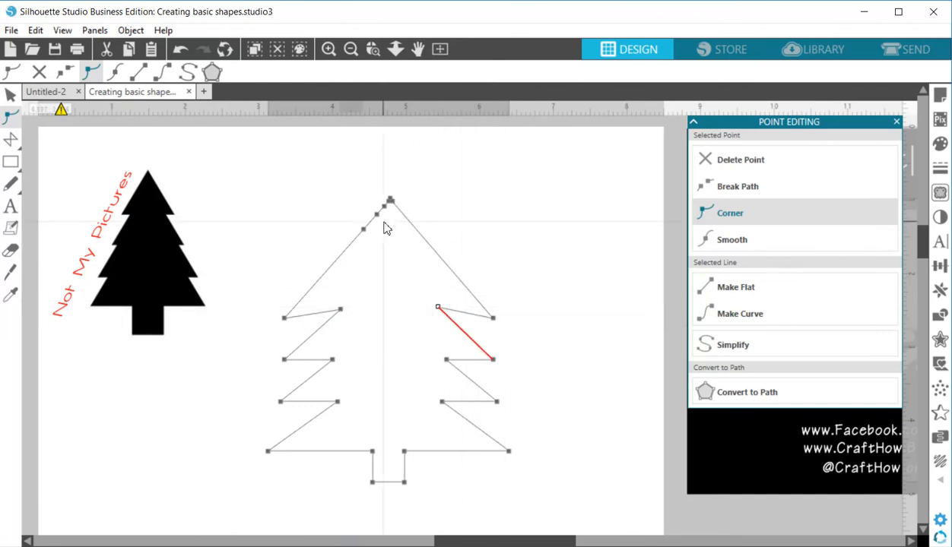
Delete the extra points near the tree's tip and raise the remaining tip point to make the top taller.
left_click(364, 229)
left_click(738, 160)
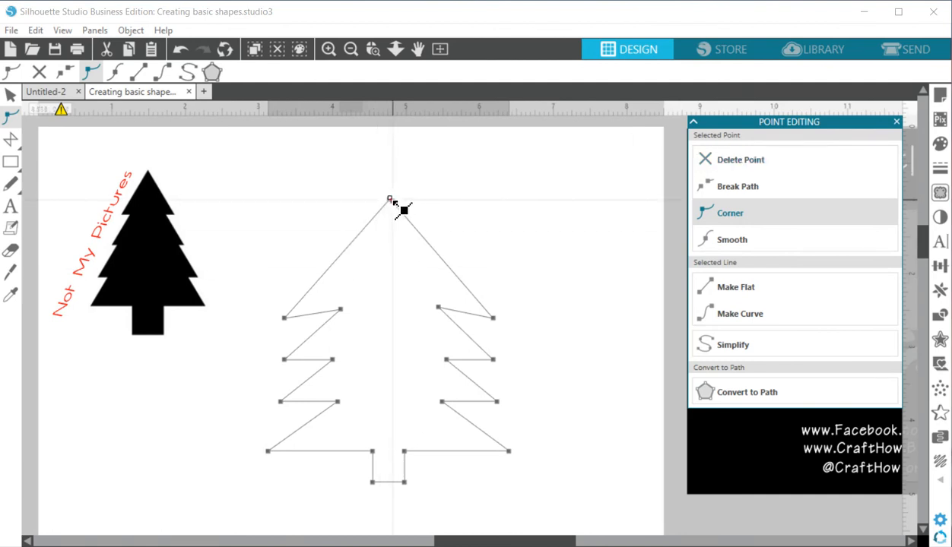
left_click(757, 160)
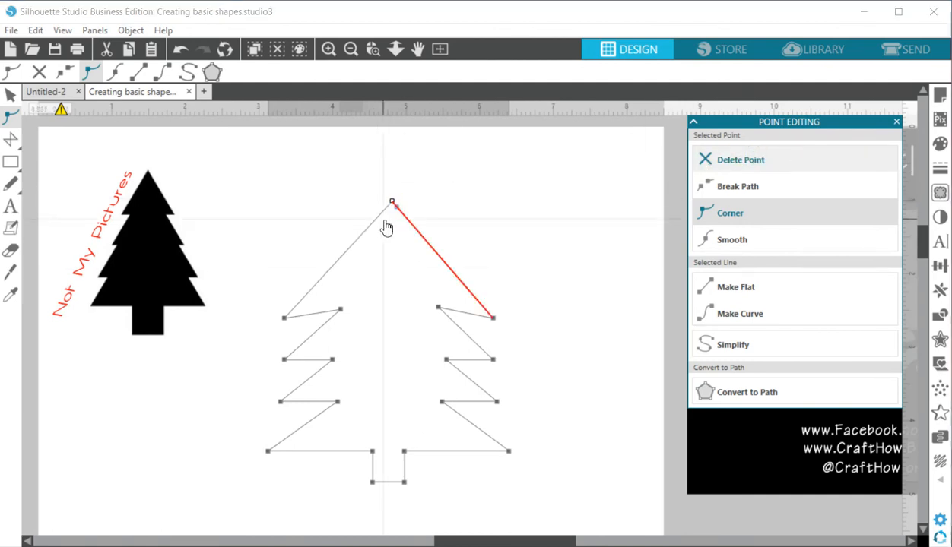
left_click_drag(391, 202, 388, 154)
left_click(313, 222)
Slice the left slope of the top tier diagonally with the Knife tool and delete the cut-off piece containing the tip.
left_click(10, 271)
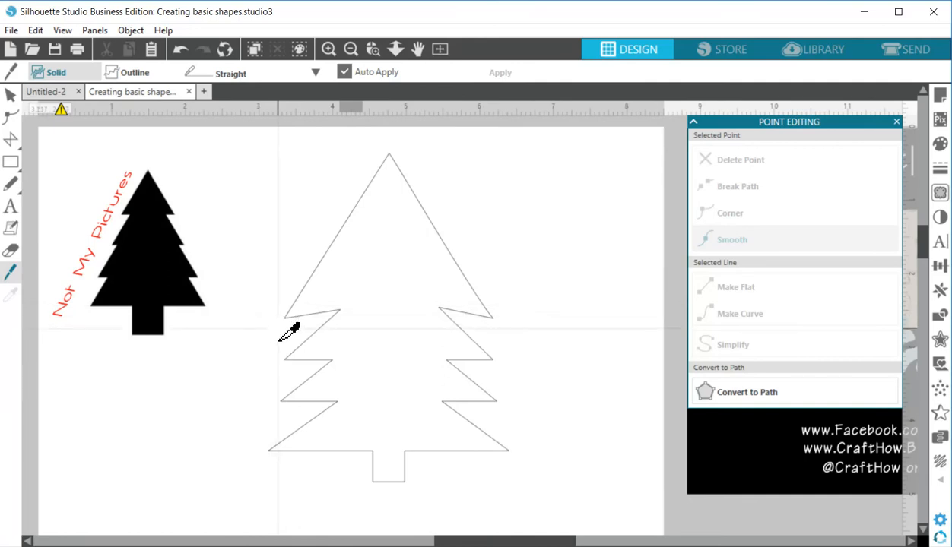
left_click_drag(278, 329, 428, 171)
left_click(377, 187)
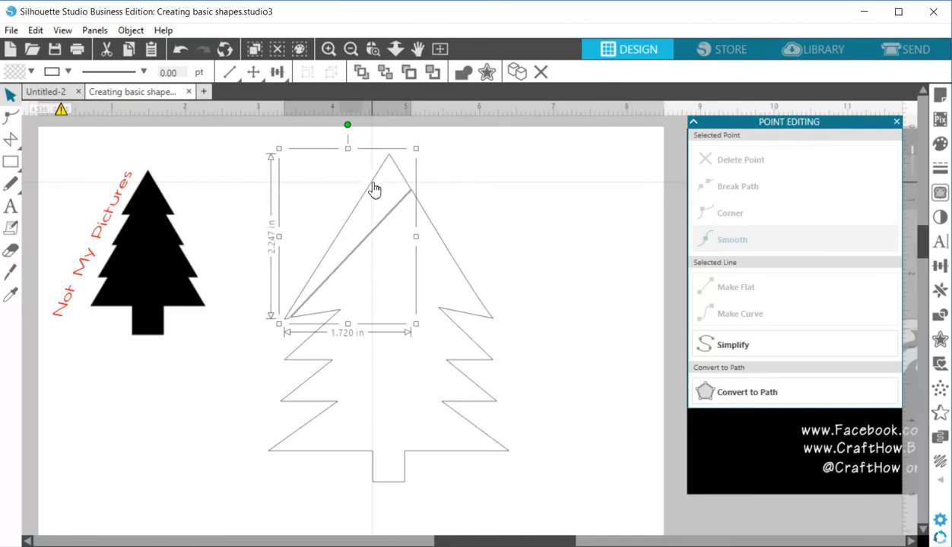
key("Delete")
Slice the right slope of the top tier diagonally with the Knife tool and delete the cut-off sliver.
left_click(10, 271)
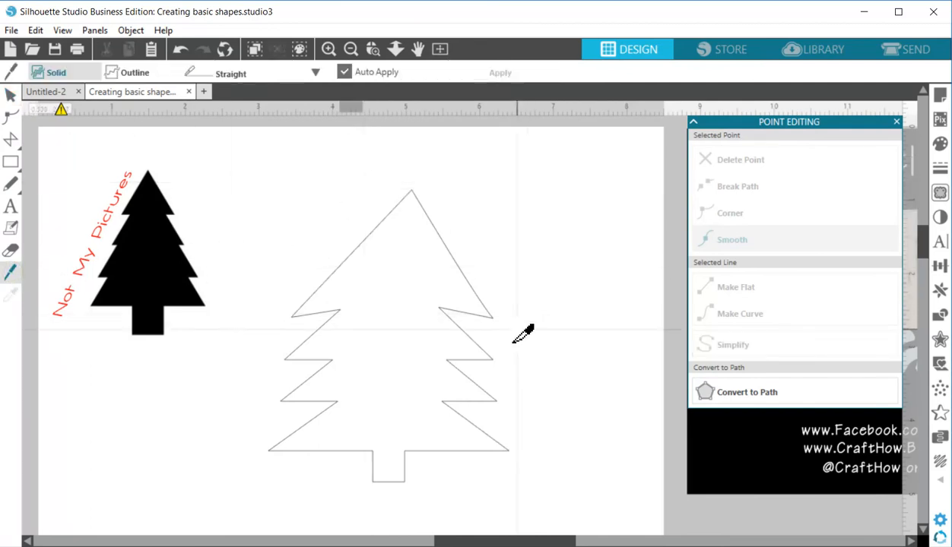
left_click_drag(466, 272, 369, 178)
left_click(428, 220)
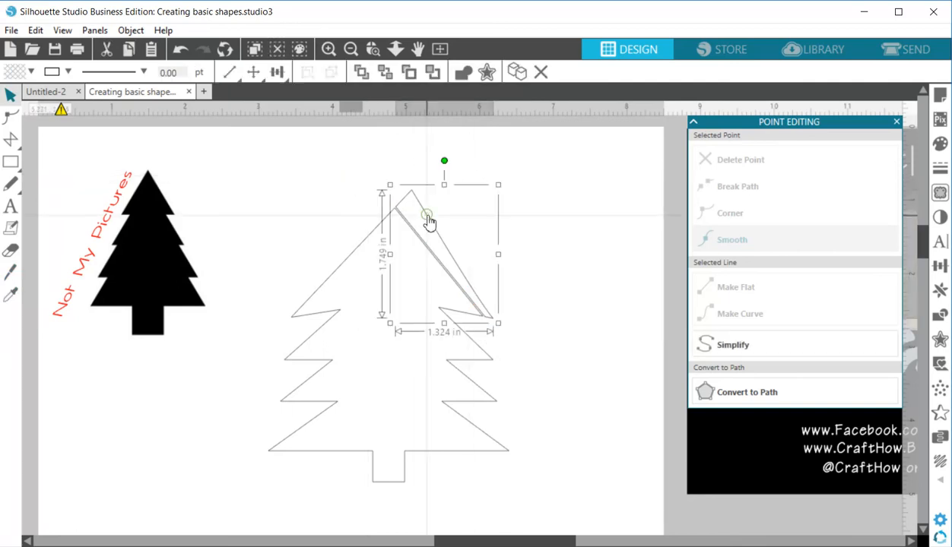
key("Delete")
Narrow the whole tree outline to about 2.96 in wide.
left_click_drag(463, 233, 472, 476)
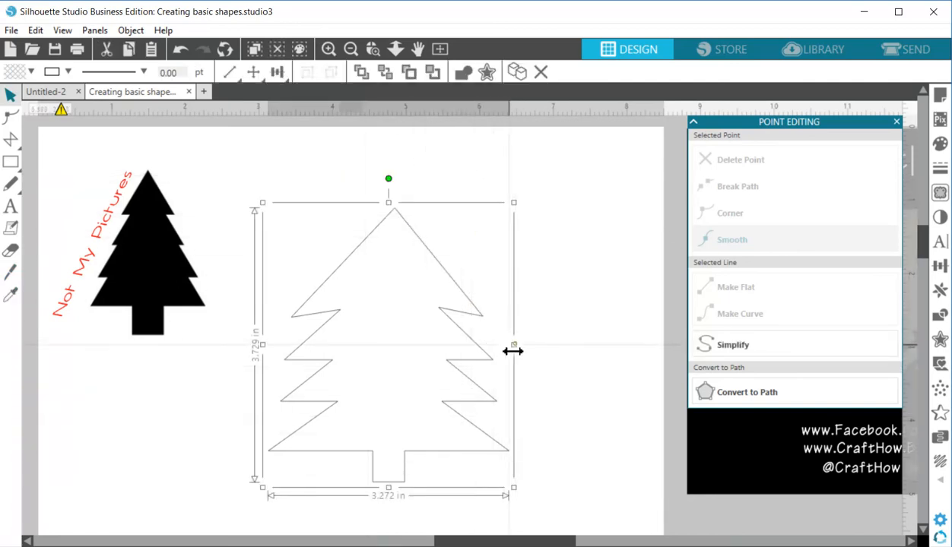
left_click_drag(513, 345, 491, 345)
left_click(463, 471)
left_click(11, 272)
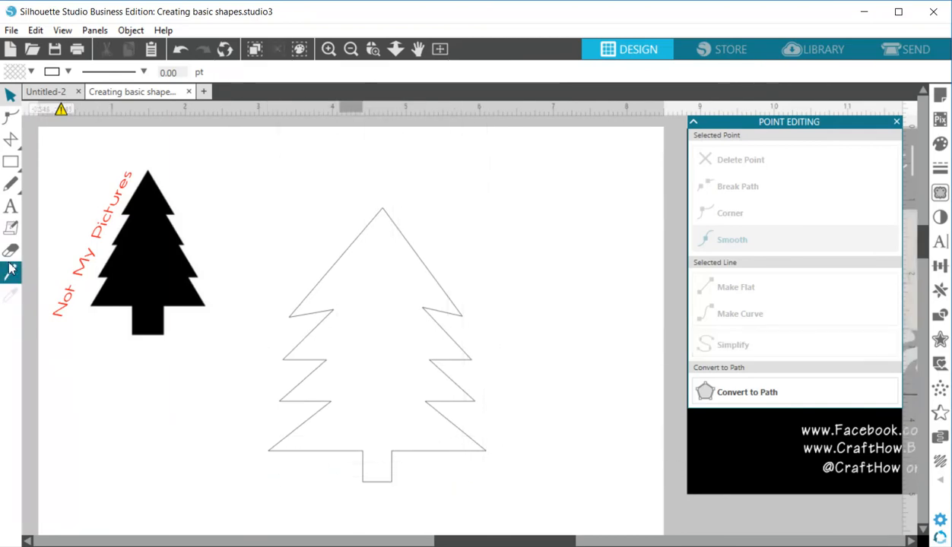
Draw a rectangle about 0.83 by 0.82 in over the trunk and weld it to the tree for a thicker trunk.
left_click(11, 162)
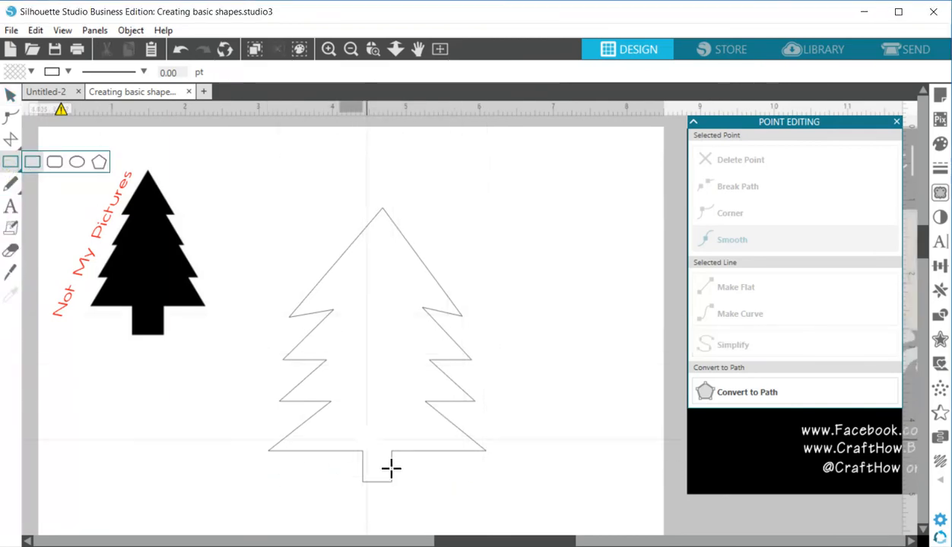
left_click_drag(352, 440, 414, 500)
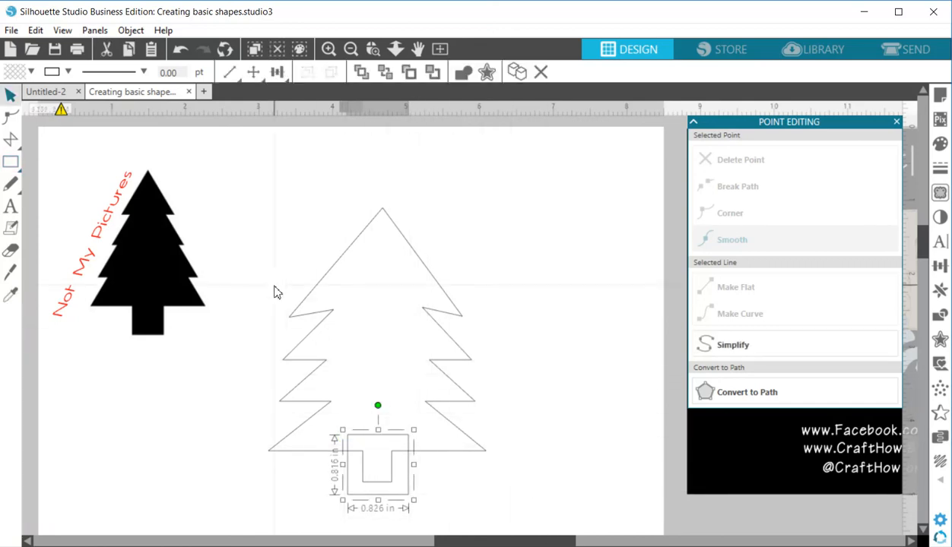
left_click_drag(275, 287, 425, 473)
right_click(424, 473)
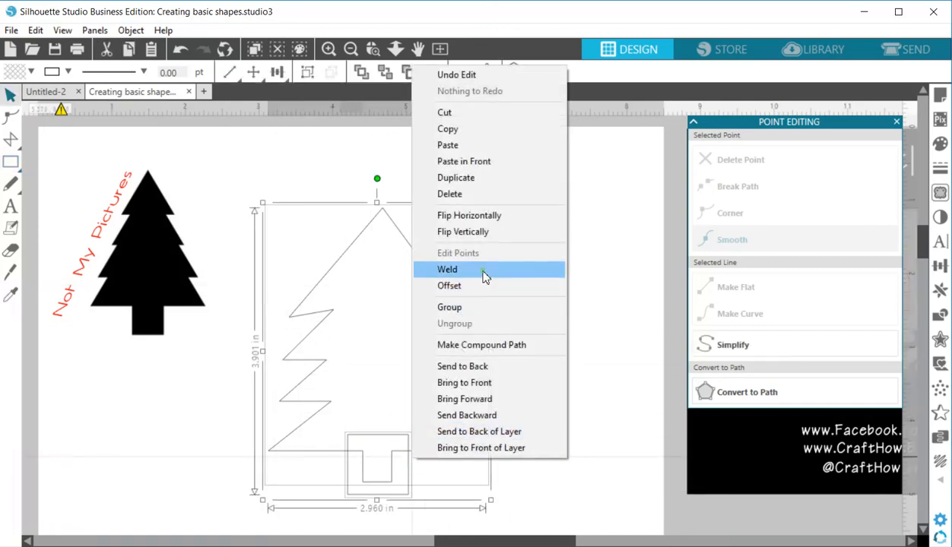
left_click(480, 271)
Move the welded tree up and to the left, closer to the sample picture.
left_click(561, 324)
left_click_drag(441, 319, 398, 256)
left_click(497, 263)
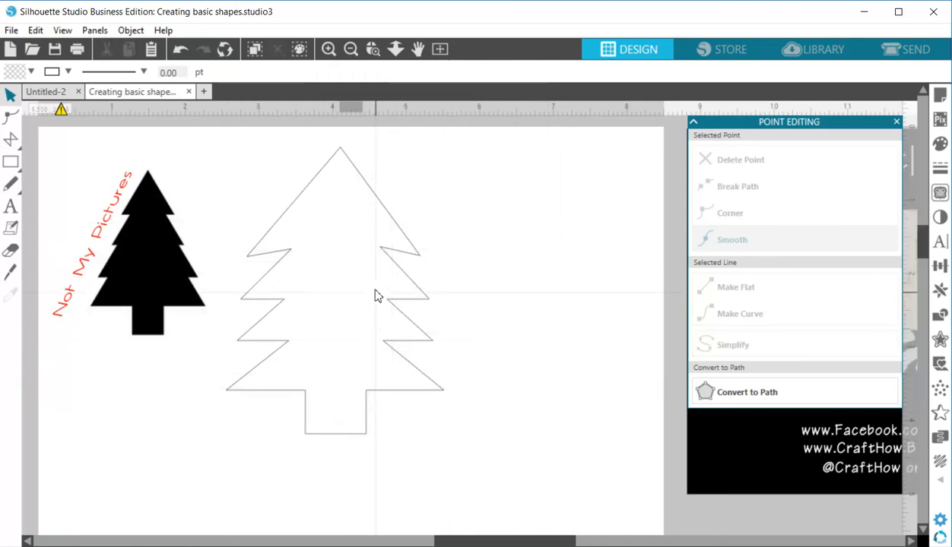
left_click(416, 54)
left_click_drag(867, 486, 204, 471)
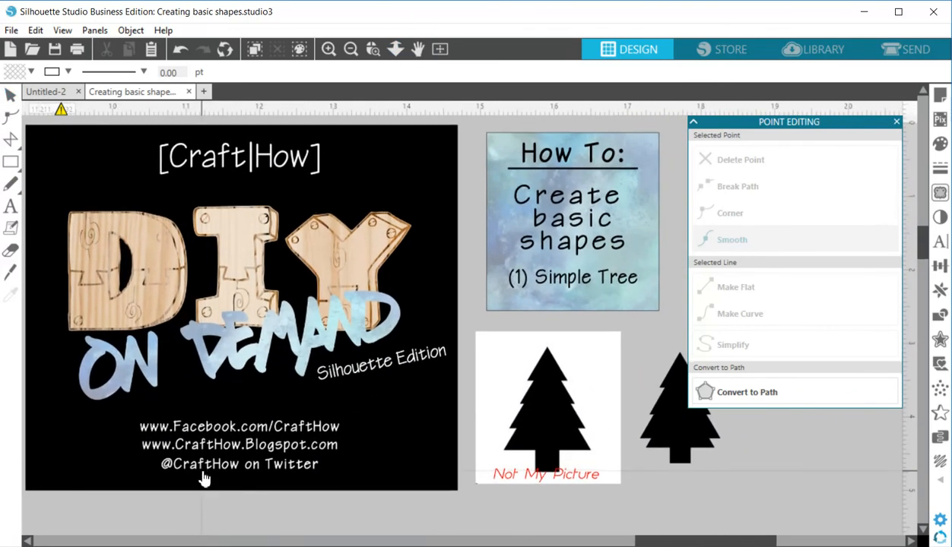
left_click(940, 265)
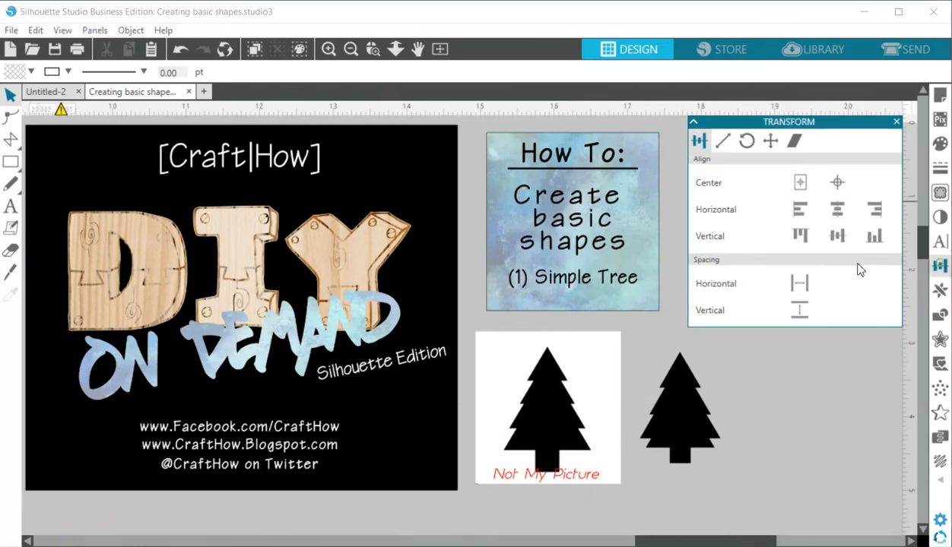
left_click(417, 49)
left_click_drag(409, 171, 418, 182)
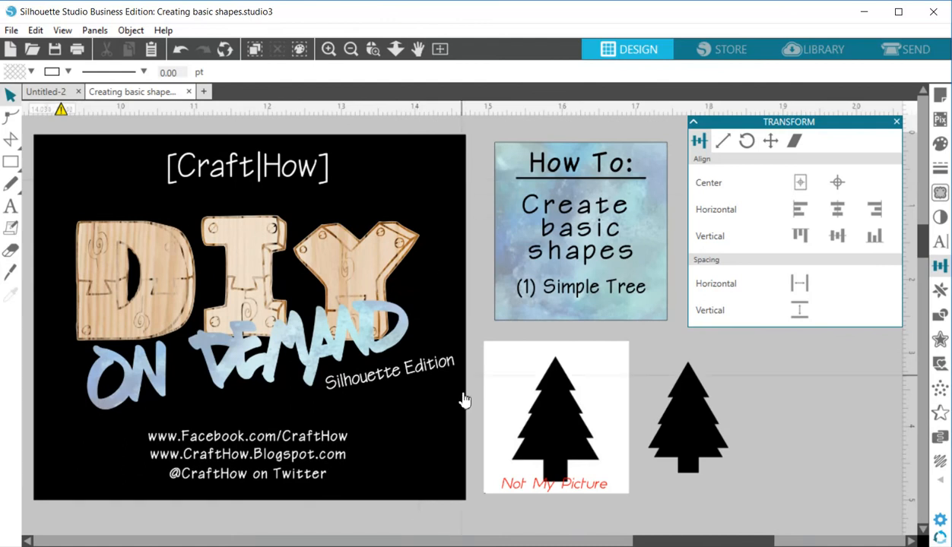